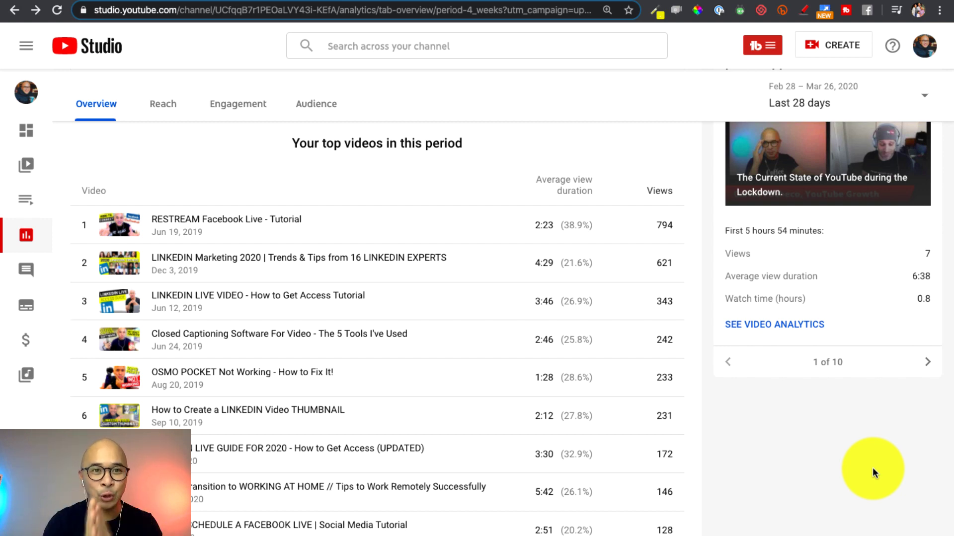
Step: Turn on screen annotation and mark the top-ranked video's row in the list
key("alt+shift+d")
mouse_move(68, 180)
left_mouse_down()
mouse_move(68, 263)
mouse_move(278, 268)
mouse_move(433, 255)
mouse_move(592, 275)
mouse_move(706, 239)
mouse_move(664, 180)
mouse_move(342, 203)
mouse_move(117, 174)
mouse_move(74, 181)
left_mouse_up()
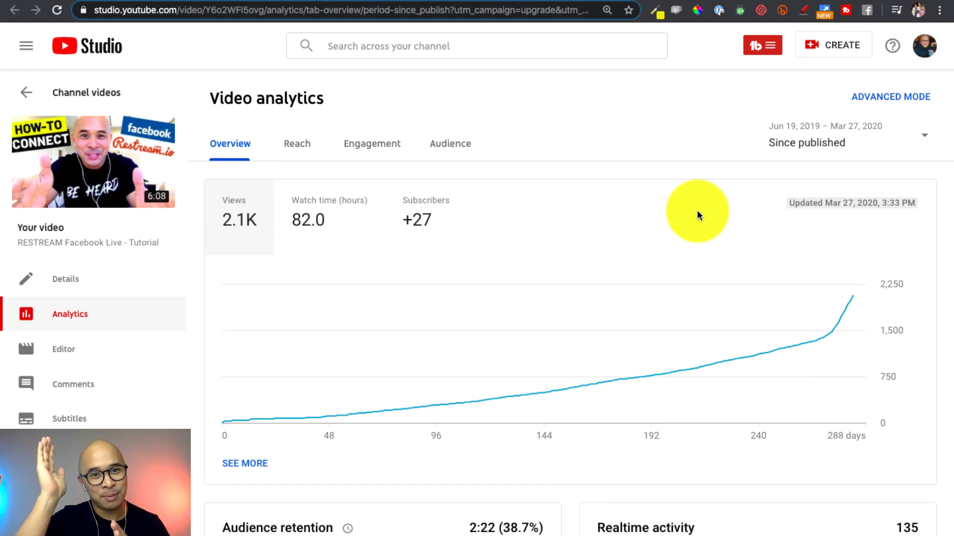
Step: Switch to the Facebook tab showing The Creator's Corner LIVE Watch page
mouse_move(863, 300)
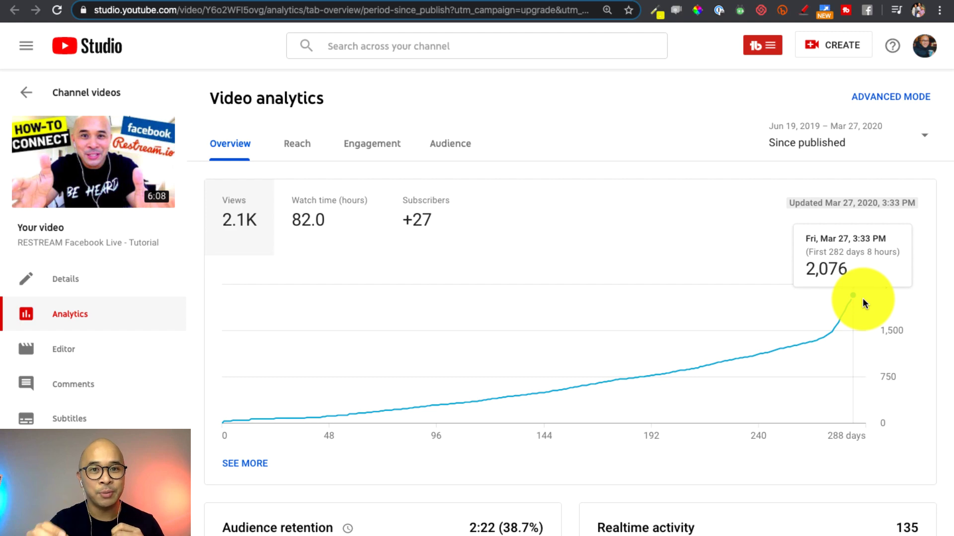
left_click(292, 7)
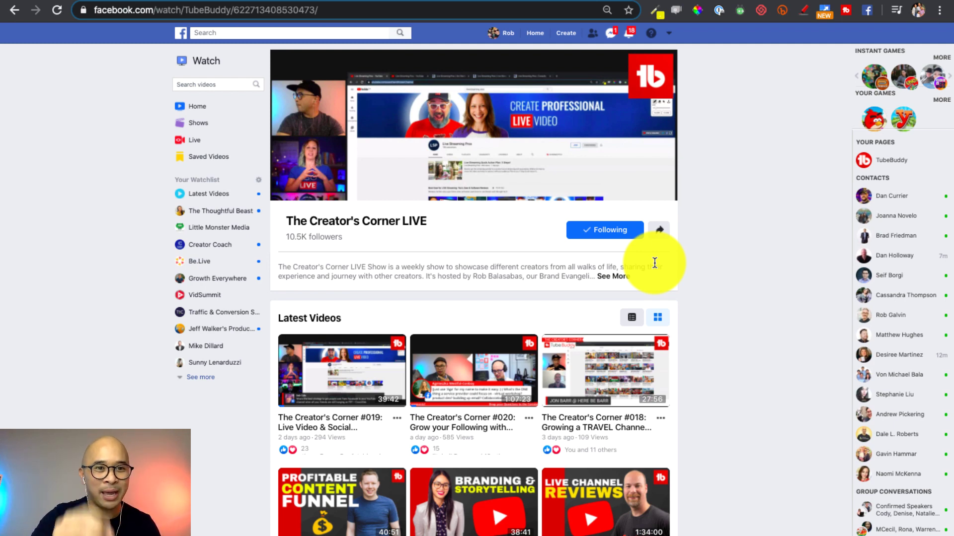
Step: Cycle through The Content Marketer's Cafe group and YouTube videos page to TubeBuddy's Twitter profile
key("alt+Left")
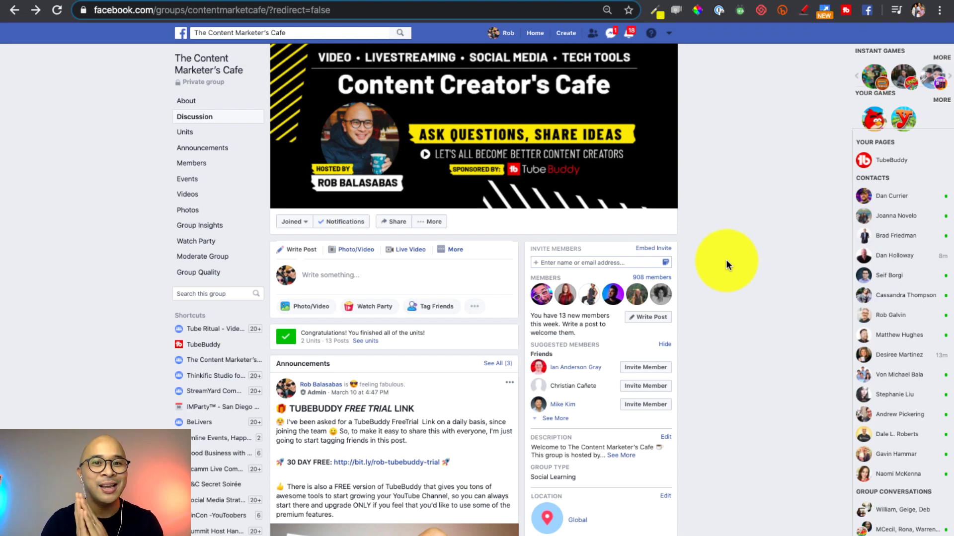
key("alt+Right")
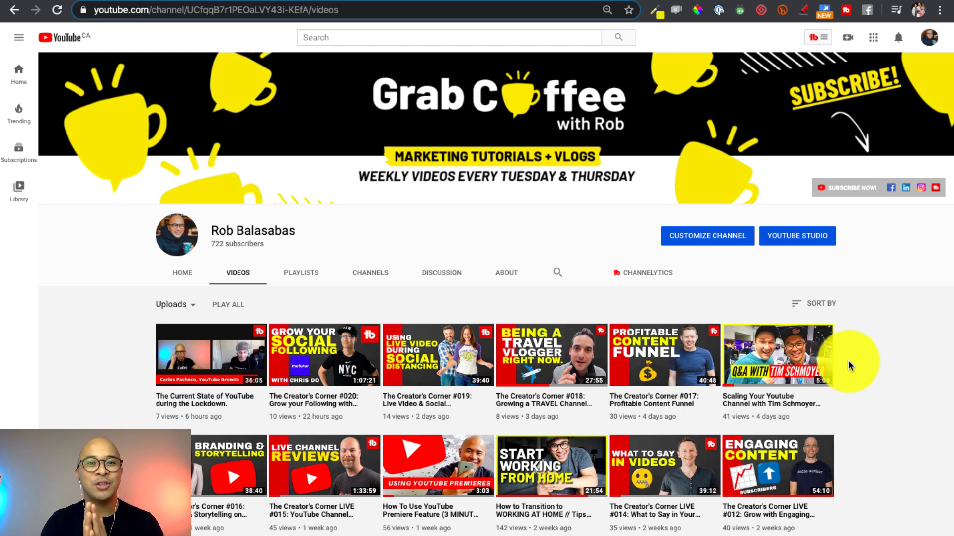
key("ctrl+Tab")
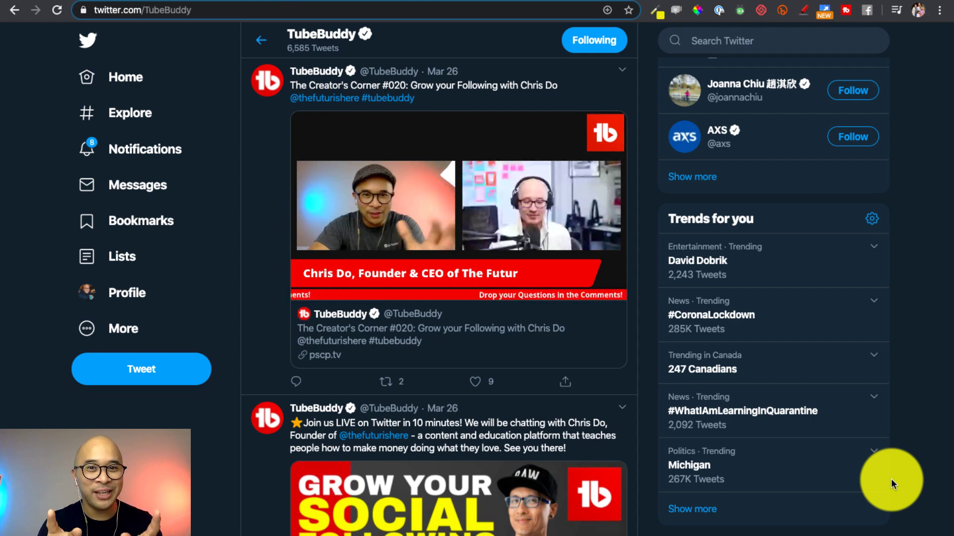
Step: Switch to the next tab, the LinkedIn recent activity page
key("ctrl+Tab")
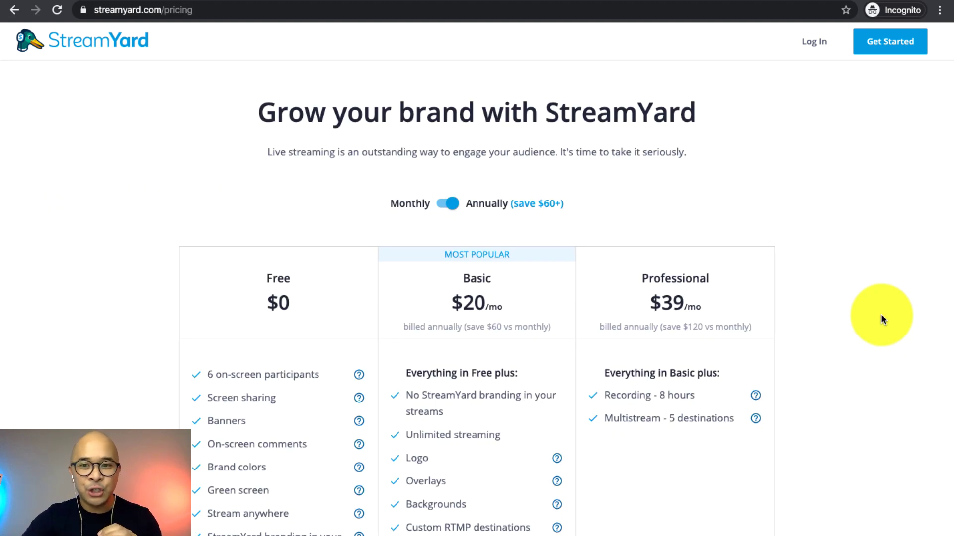
Step: Scroll down the StreamYard pricing page to review its plans
scroll(882, 318, "down", 2)
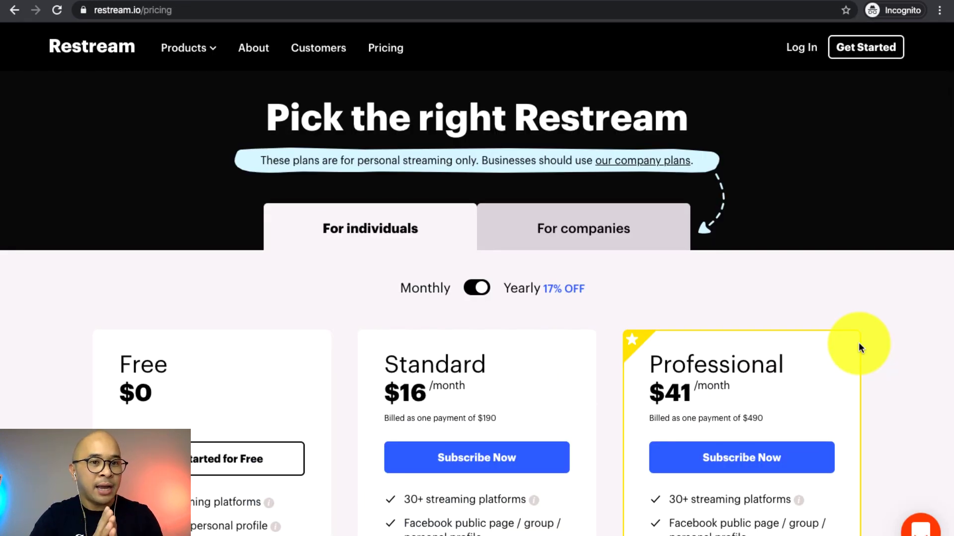
Step: Scroll down Restream's pricing page to compare its plans
scroll(859, 343, "down", 5)
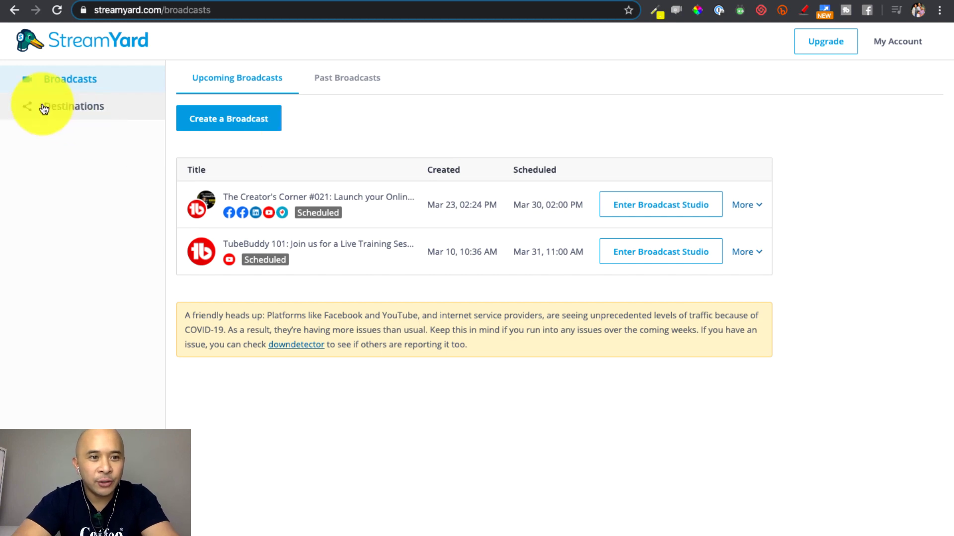
Step: Go to Destinations and start adding a new streaming destination
left_click(68, 117)
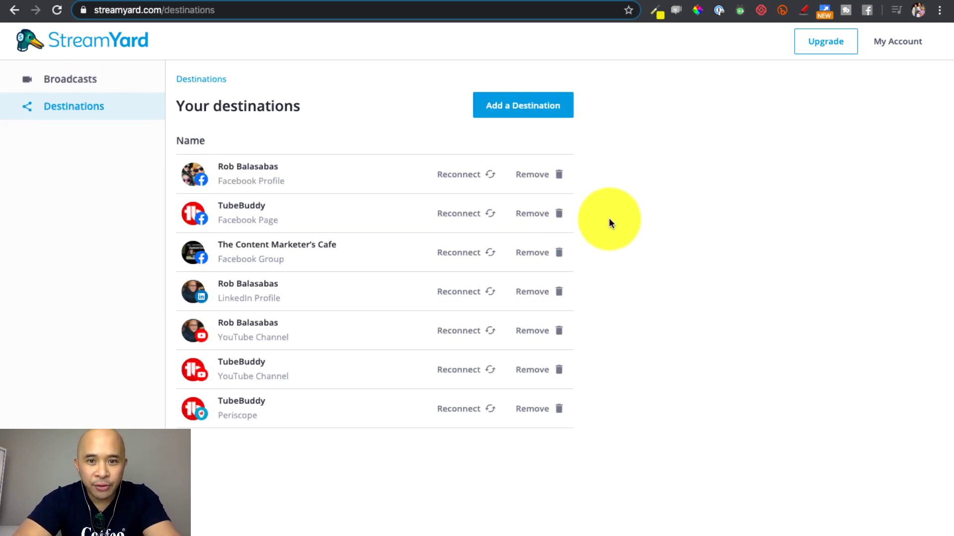
left_click(527, 117)
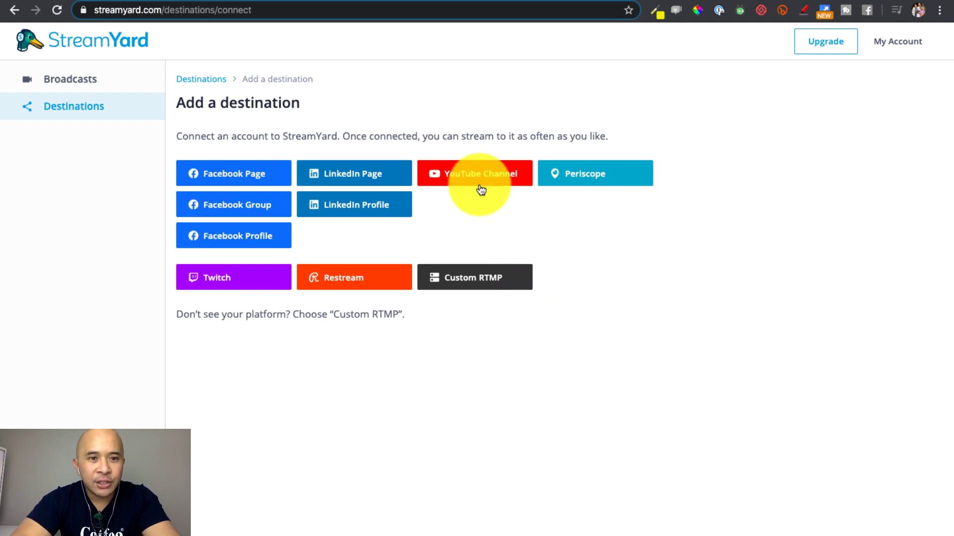
Step: Return to the Broadcasts list and start creating a new broadcast
left_click(80, 83)
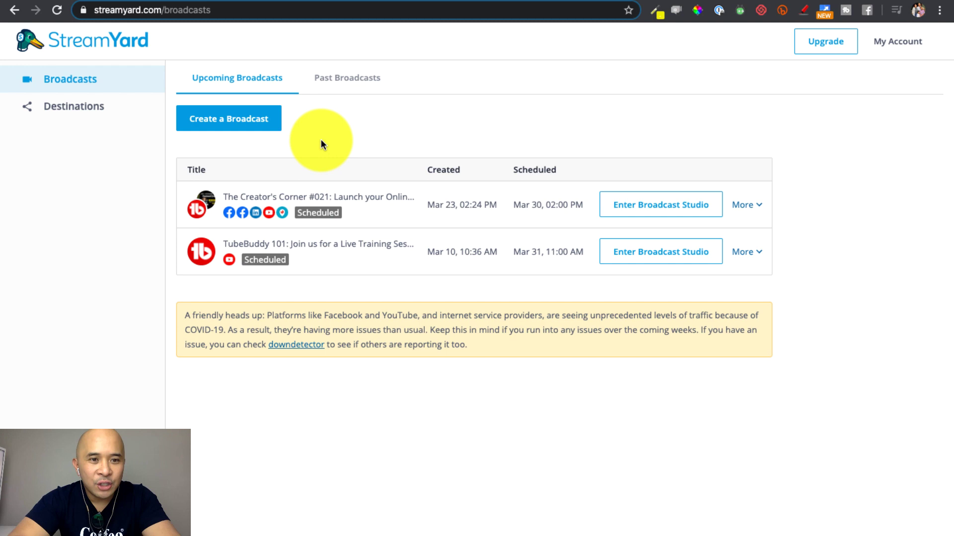
left_click(240, 124)
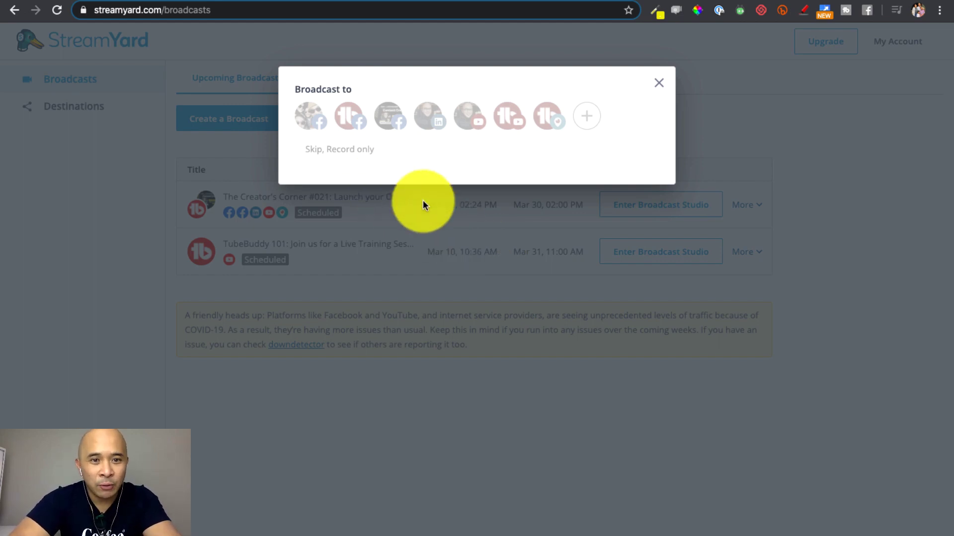
Step: Select TubeBuddy Facebook, Content Marketer's Cafe, LinkedIn, YouTube and Periscope as destinations
left_click(356, 124)
left_click(393, 120)
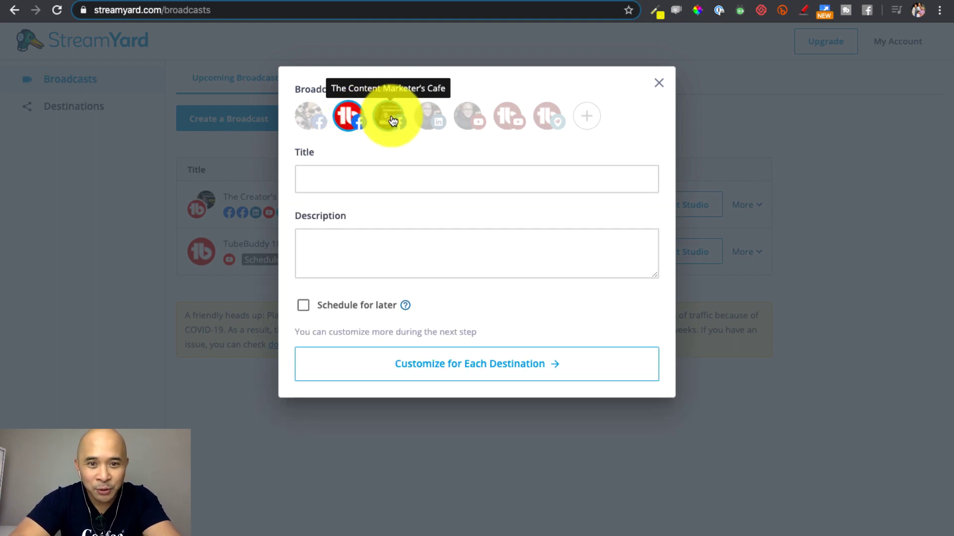
left_click(431, 118)
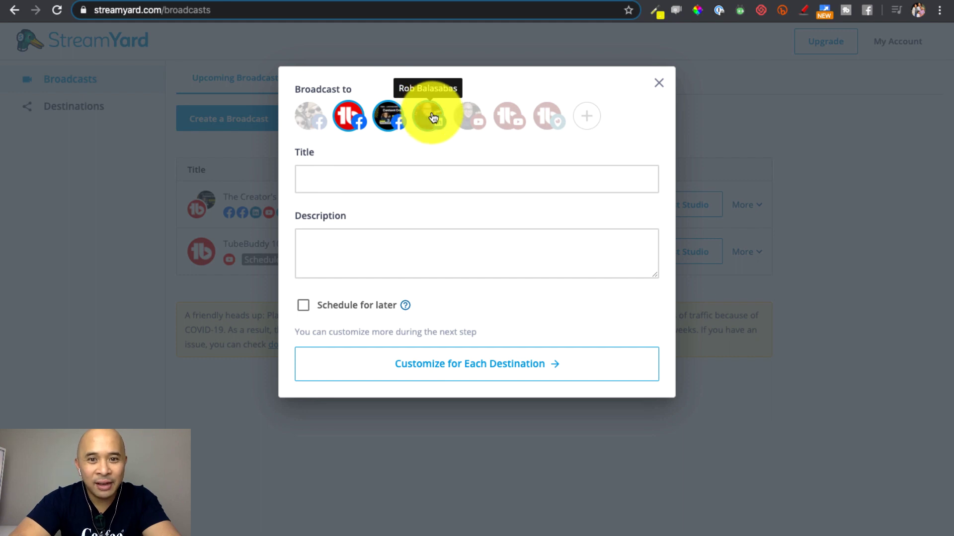
left_click(480, 126)
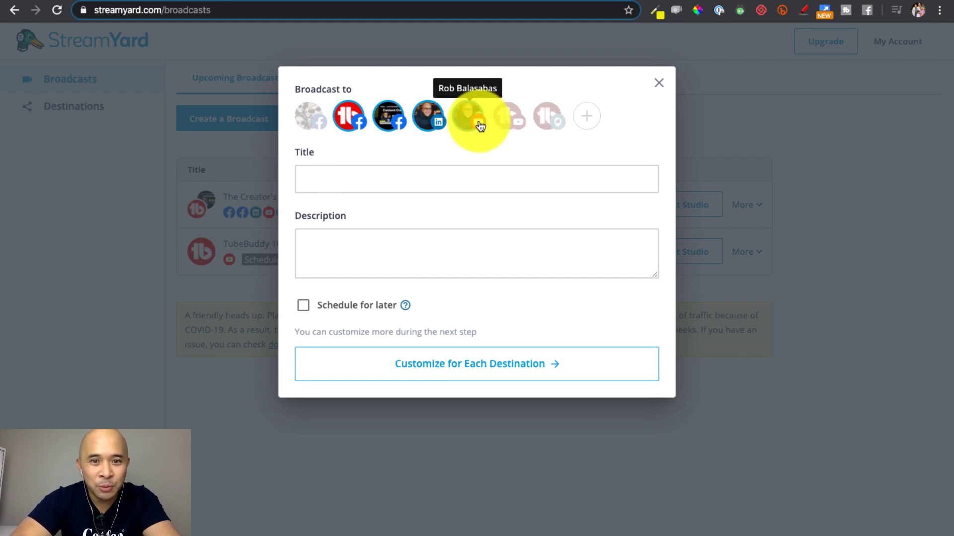
left_click(556, 123)
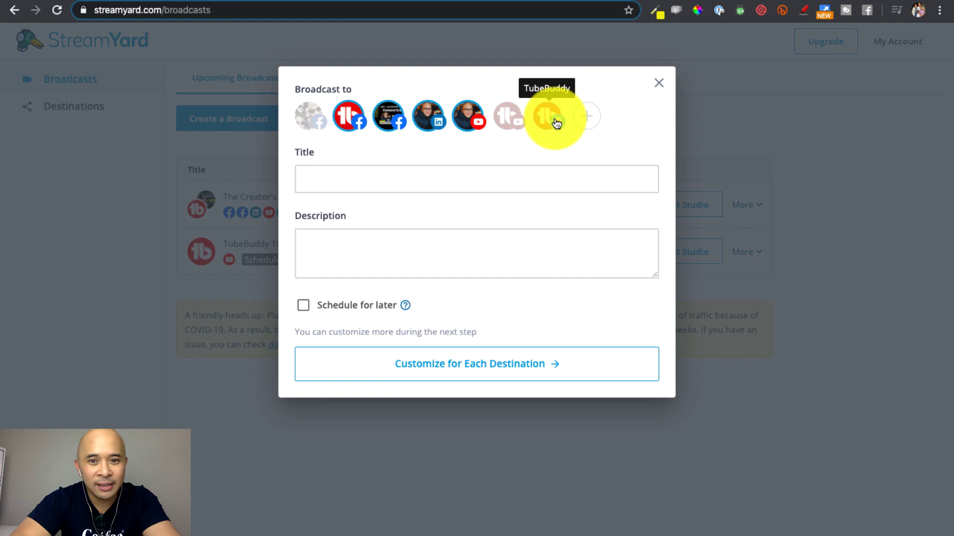
left_click(556, 123)
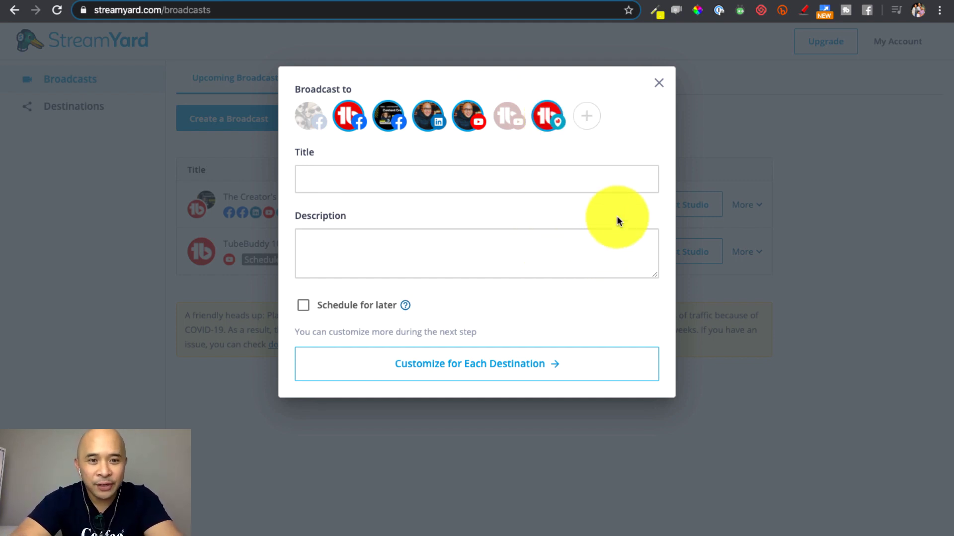
Step: Enter 'Example Multistream Session using Streamyard' as the broadcast title and description
left_click(309, 182)
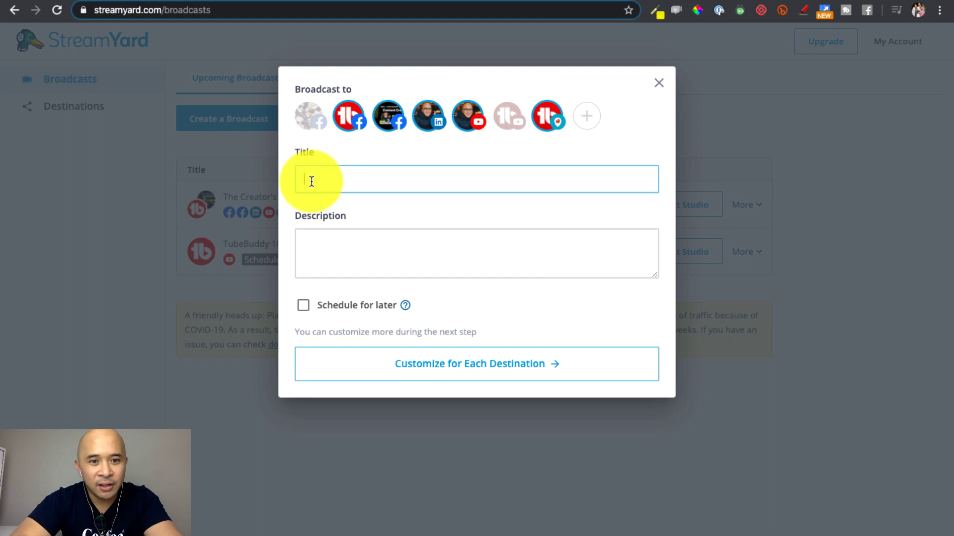
left_click(310, 250)
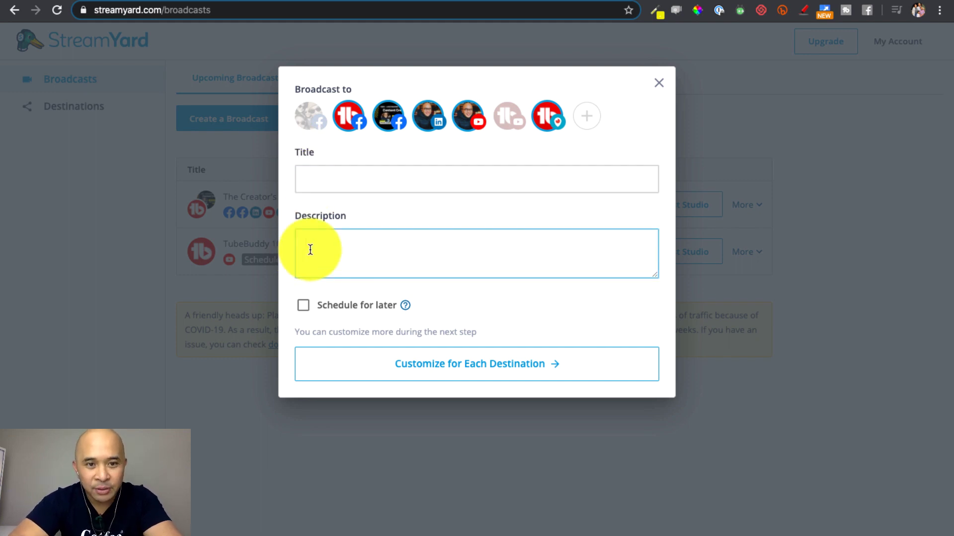
left_click(325, 177)
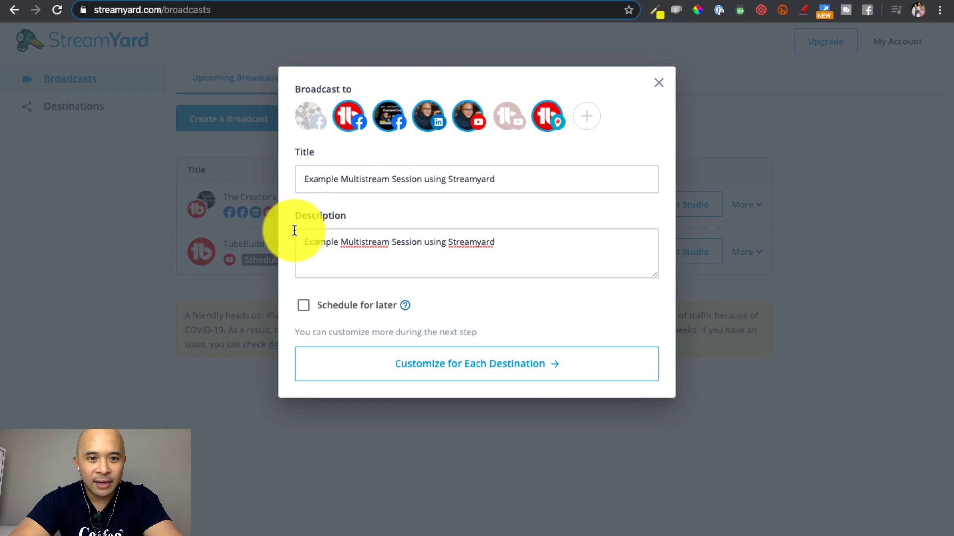
Step: Schedule for later and upload the social distancing live show thumbnail from Downloads, cropping the full image
left_click(303, 307)
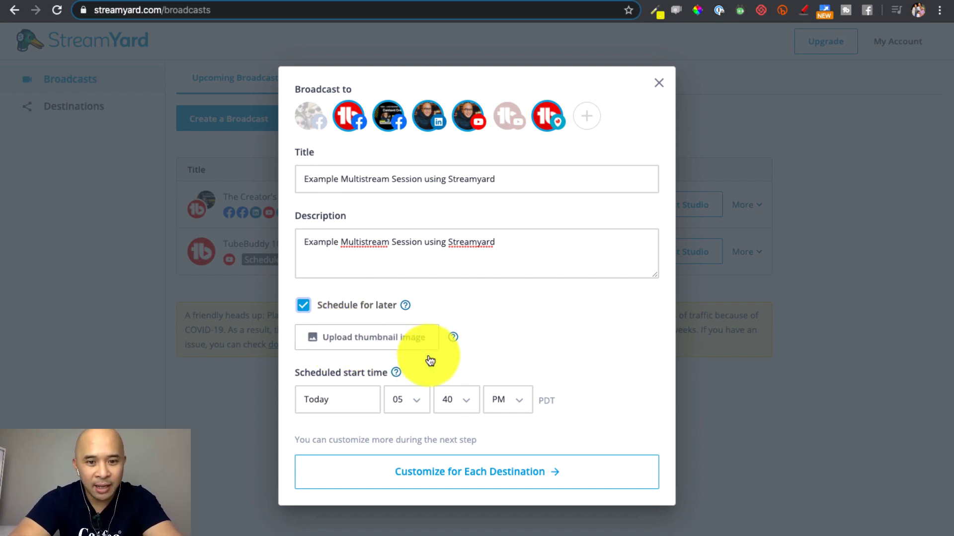
left_click(391, 342)
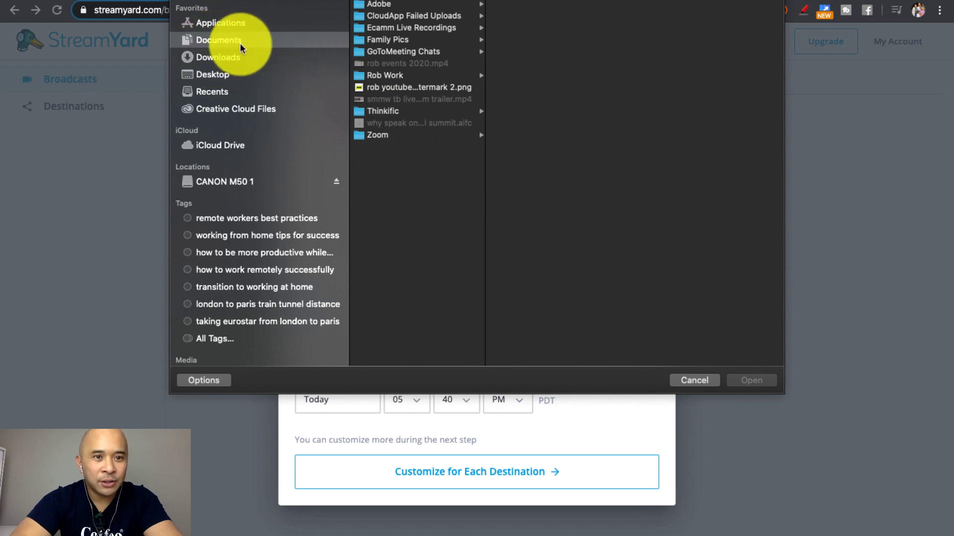
left_click(222, 57)
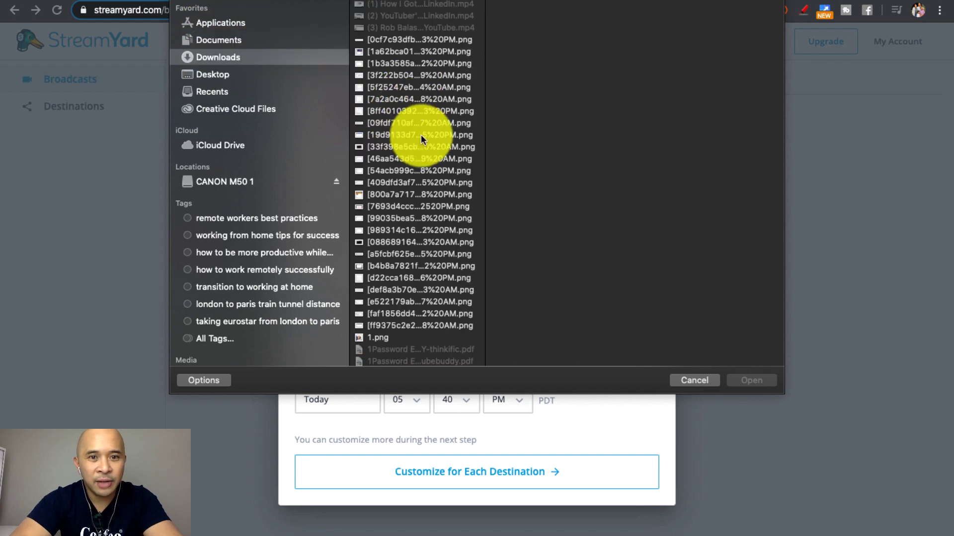
left_click(251, 6)
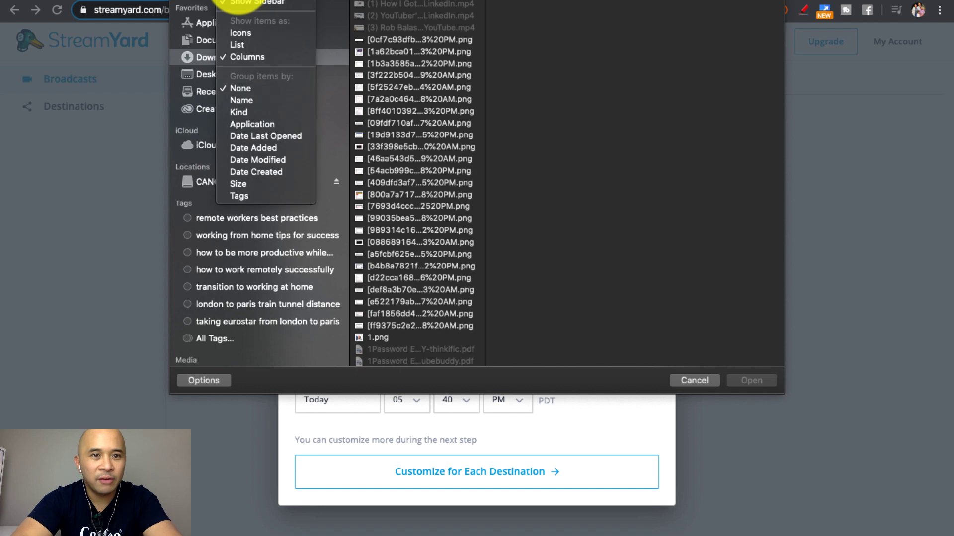
left_click(241, 42)
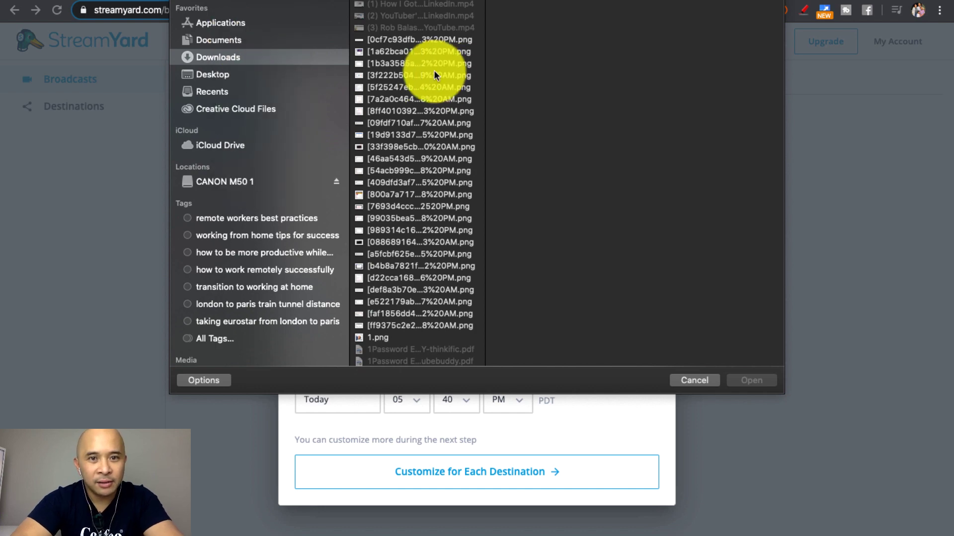
left_click(423, 133)
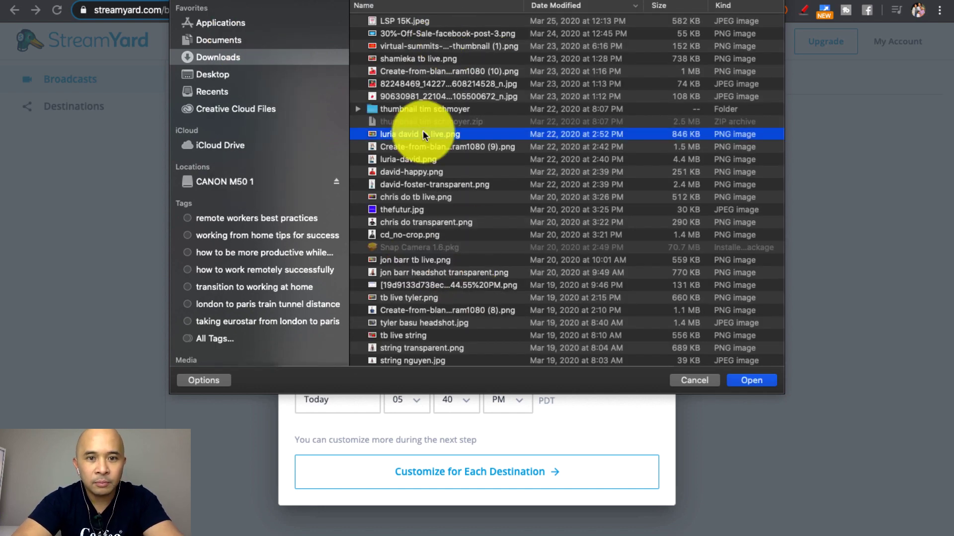
double_click(423, 133)
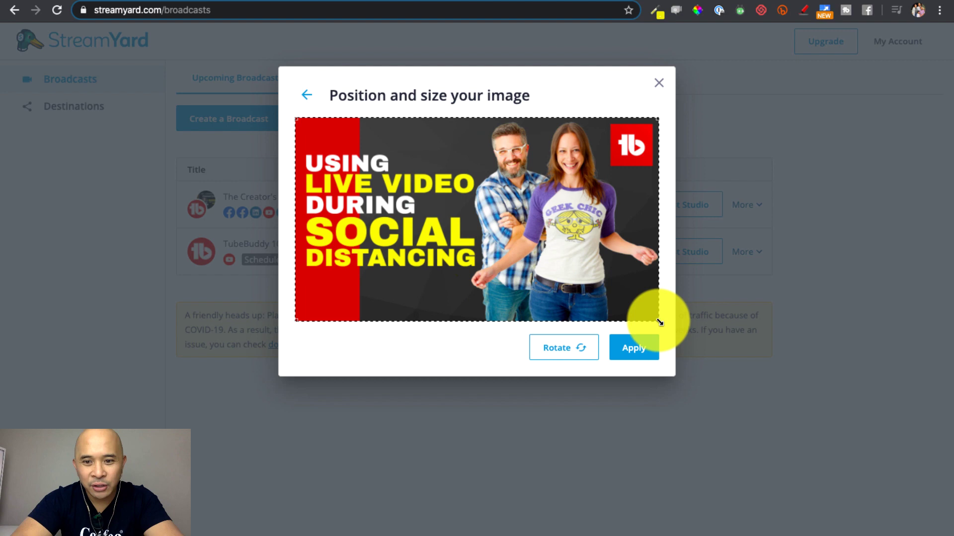
left_click_drag(659, 321, 749, 397)
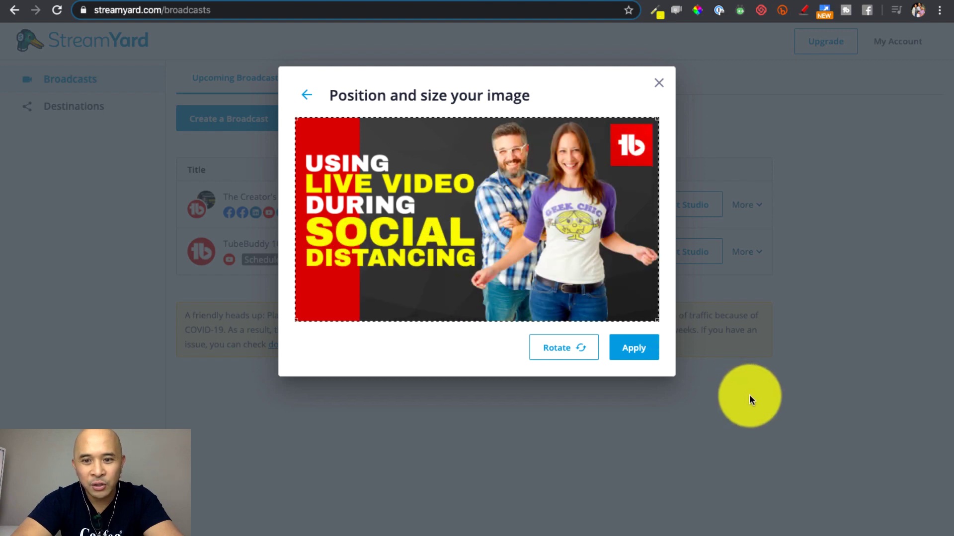
Step: Apply the thumbnail crop and set the broadcast date to March 31
left_click(641, 350)
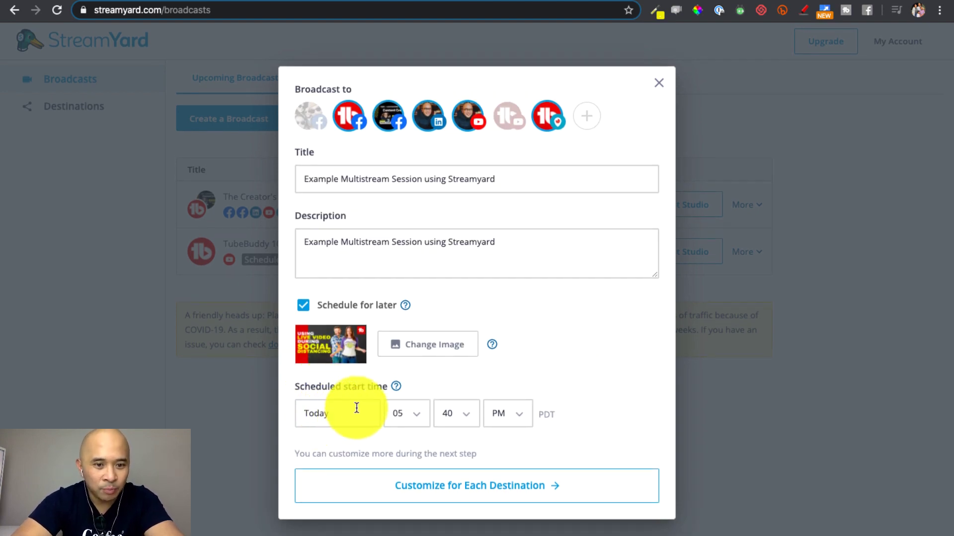
left_click(328, 413)
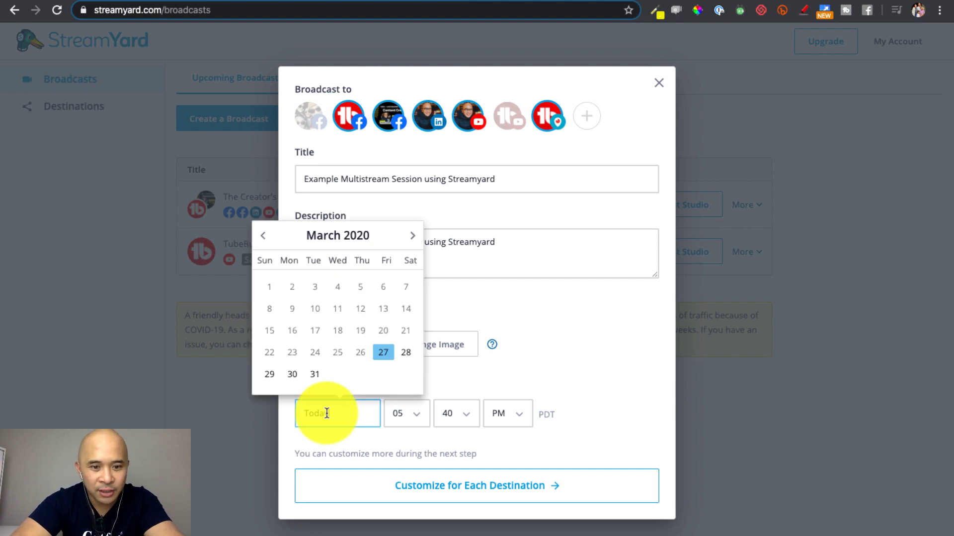
left_click(315, 378)
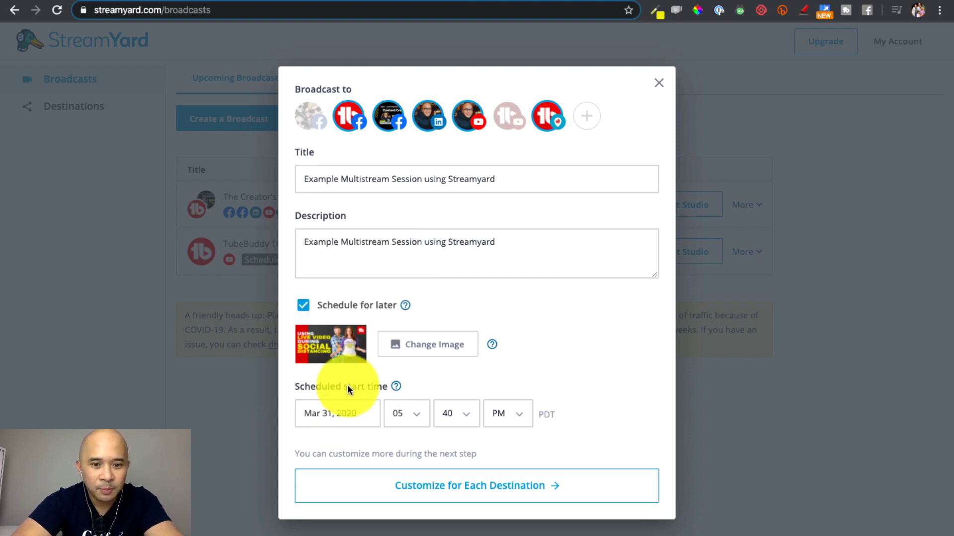
Step: Set the broadcast start time to 11:00 AM
left_click(408, 415)
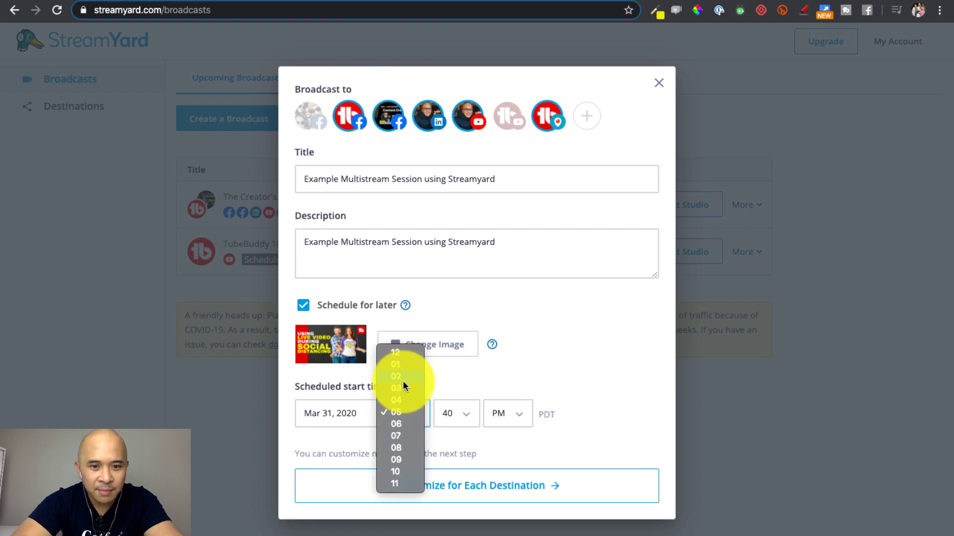
left_click(401, 485)
left_click(449, 415)
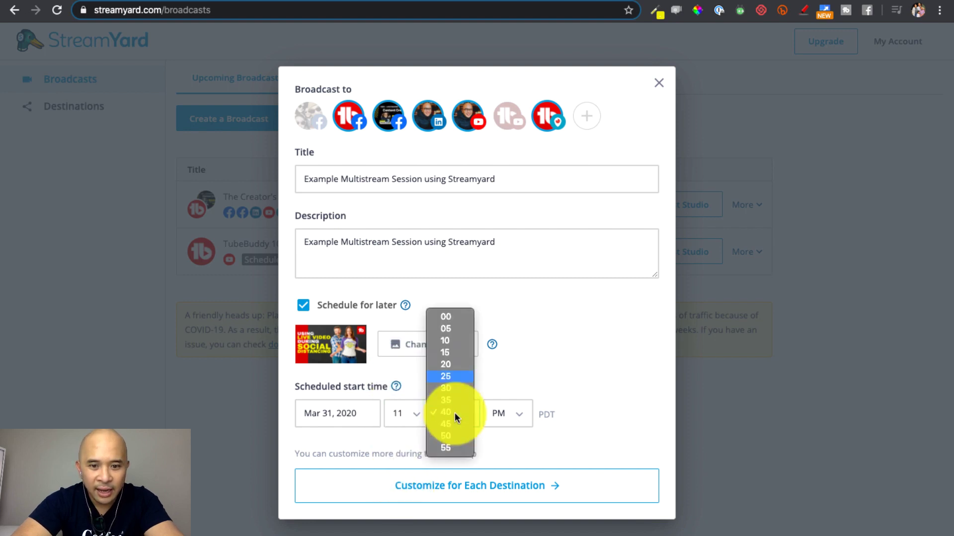
left_click(448, 315)
left_click(505, 412)
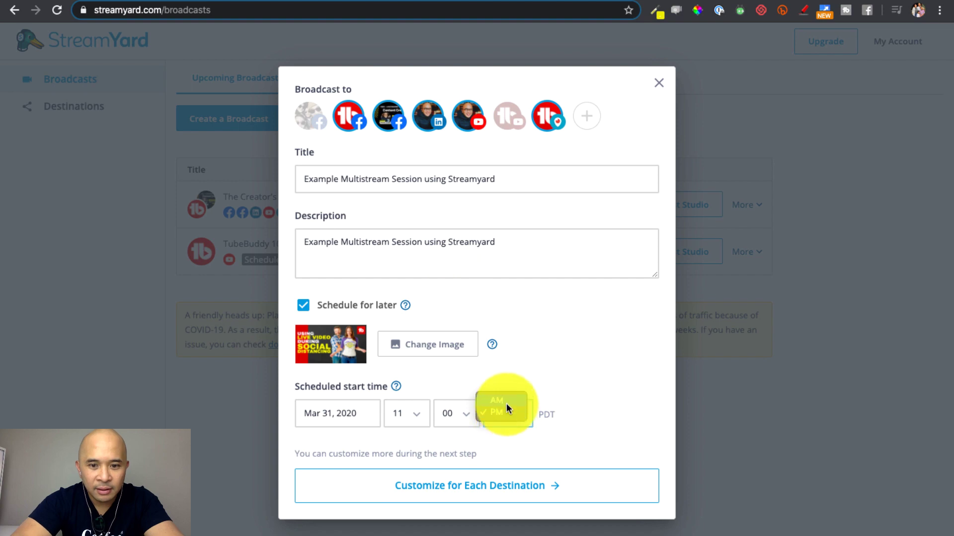
left_click(506, 401)
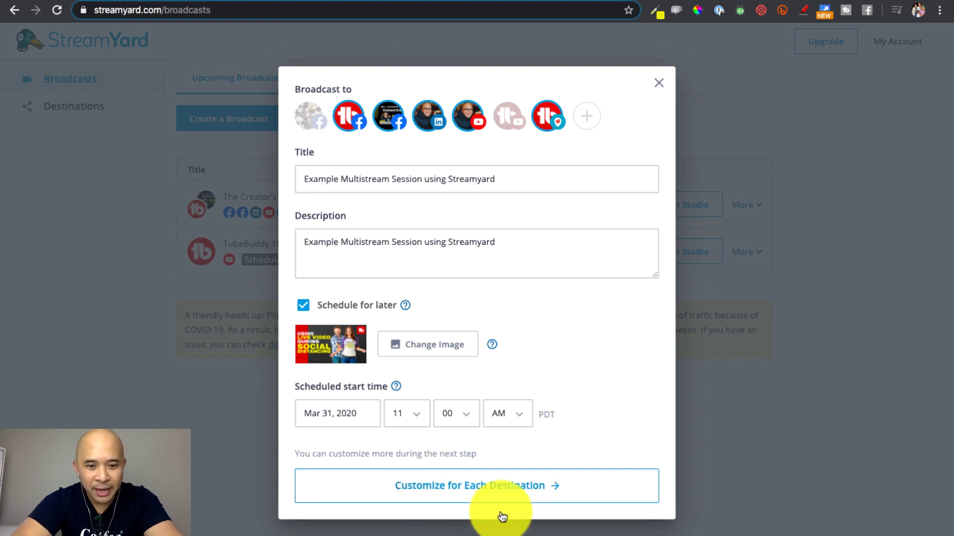
Step: Customize each destination, expanding both Facebook destinations, LinkedIn, YouTube and Periscope to review their details
left_click(464, 491)
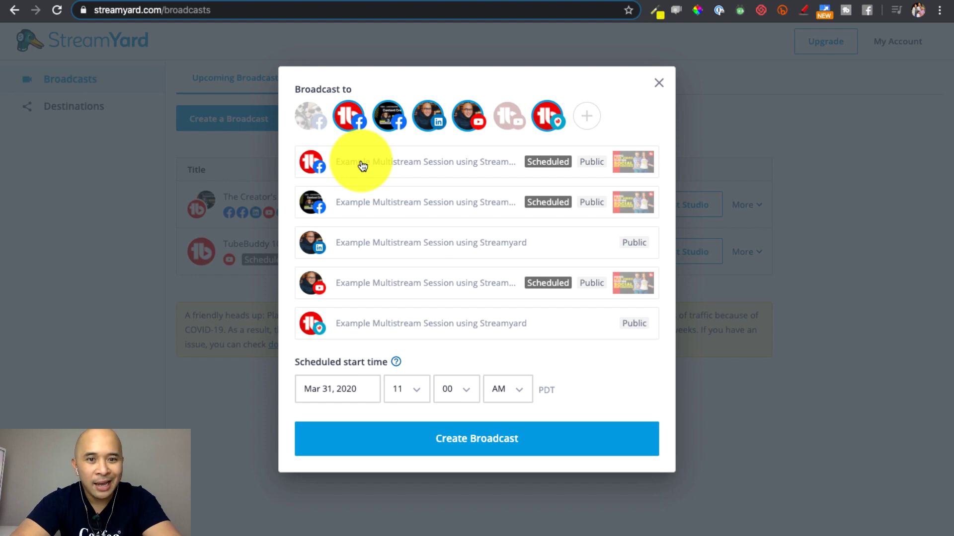
left_click(362, 166)
left_click(554, 247)
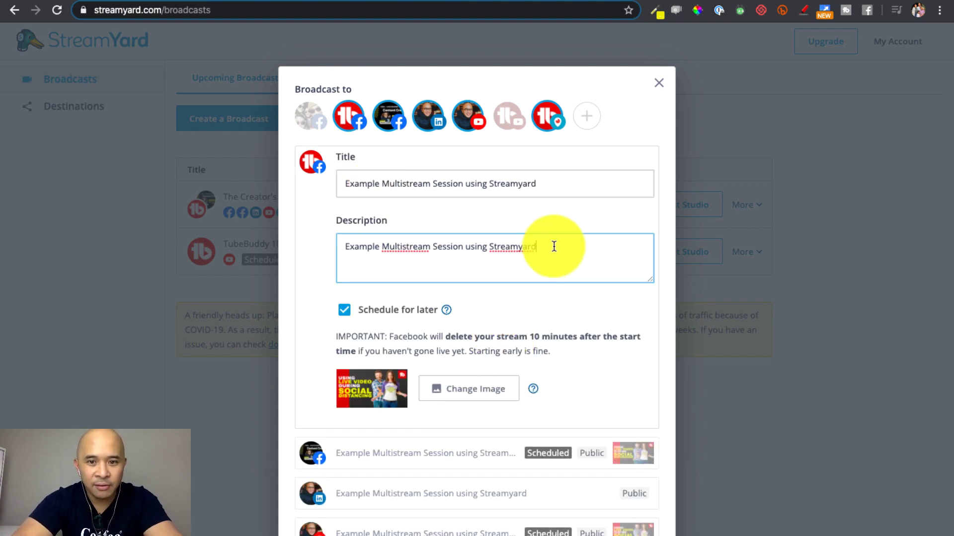
scroll(556, 373, "down", 3)
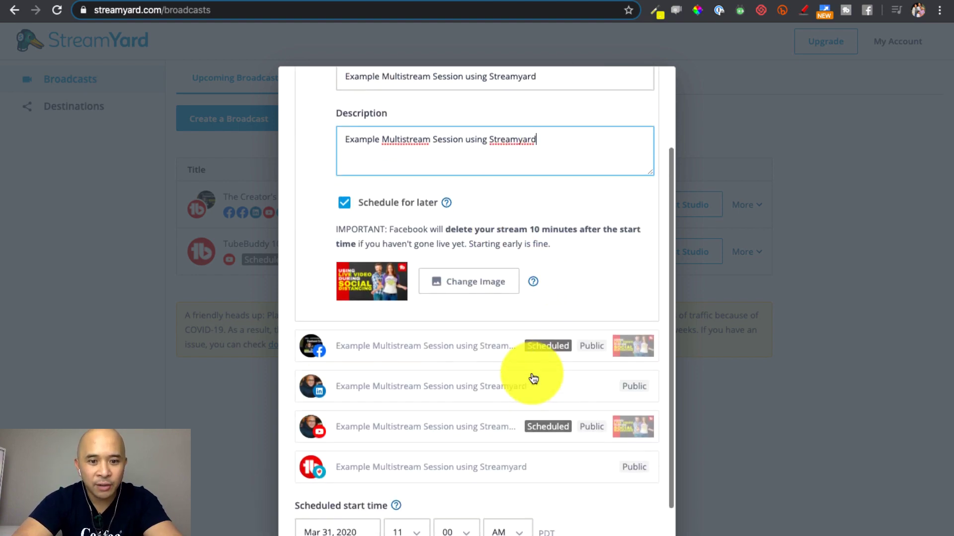
left_click(426, 351)
scroll(426, 344, "down", 3)
left_click(398, 332)
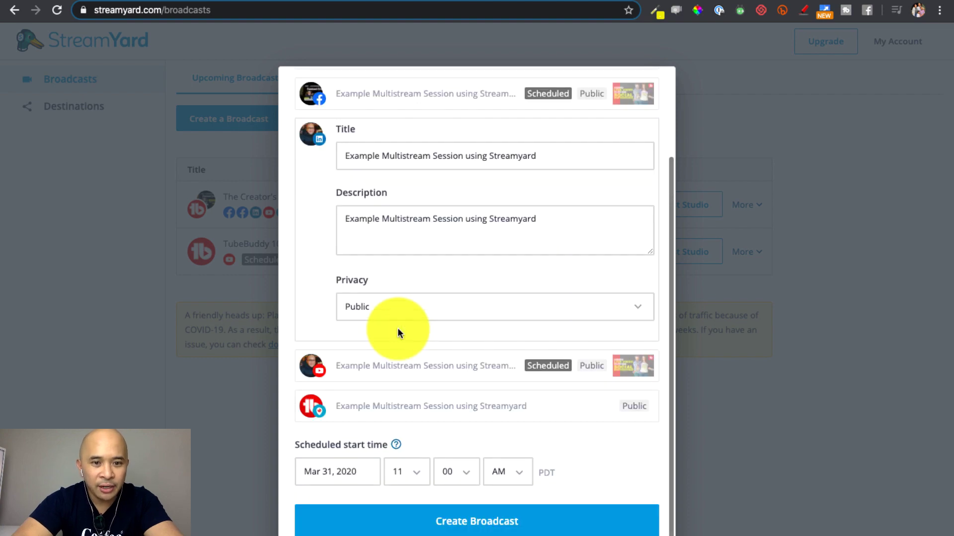
left_click(395, 365)
left_click(398, 408)
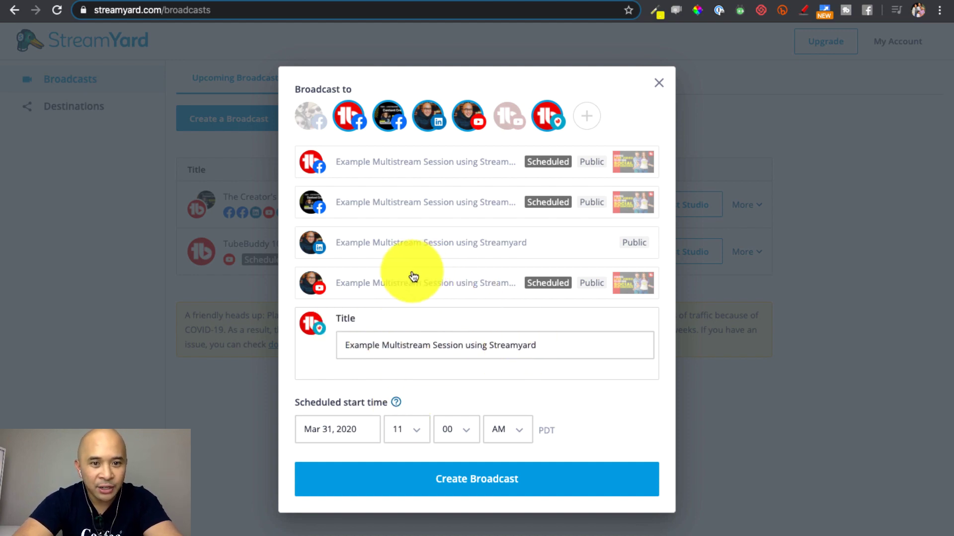
Step: Re-expand the YouTube, LinkedIn and both Facebook destinations, checking LinkedIn's privacy setting
left_click(400, 286)
left_click(400, 243)
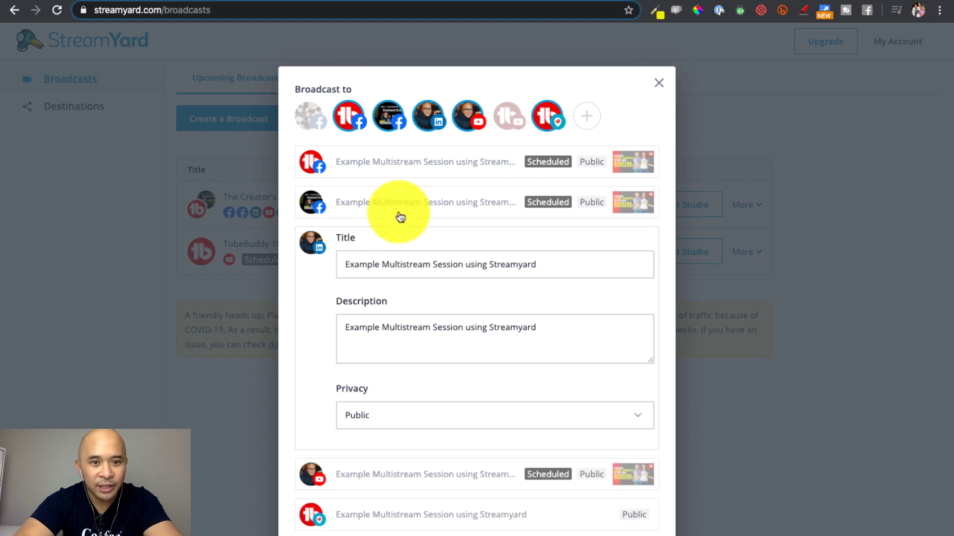
left_click(398, 202)
left_click(400, 161)
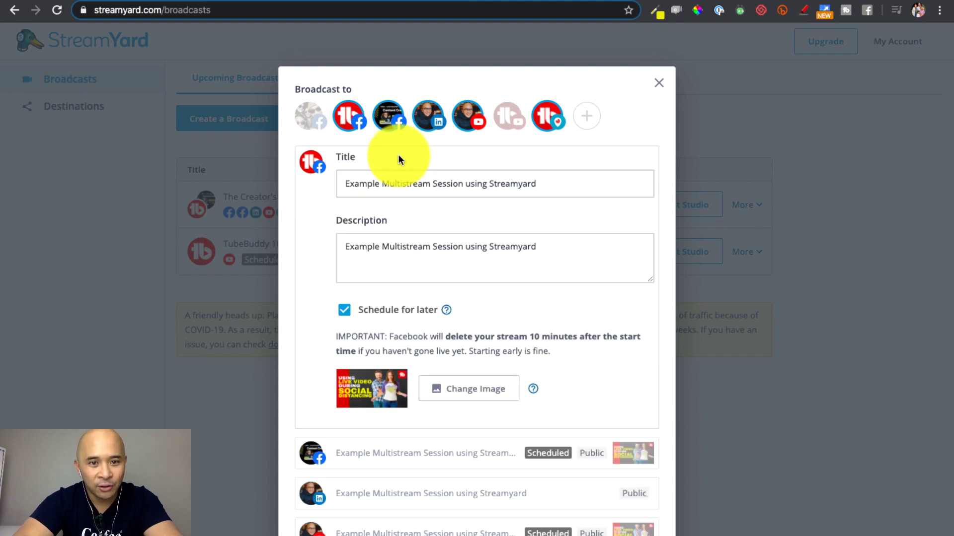
scroll(594, 366, "down", 3)
left_click(547, 368)
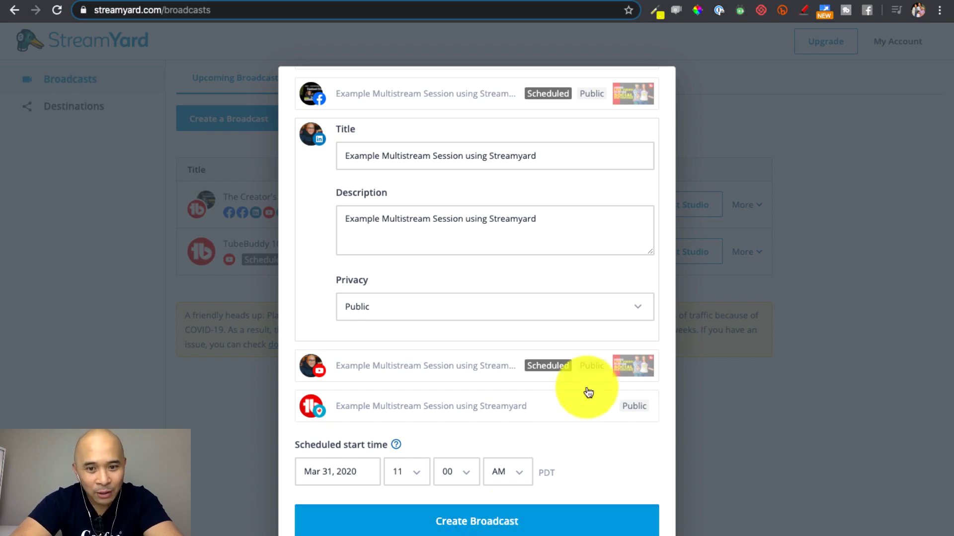
scroll(598, 444, "up", 2)
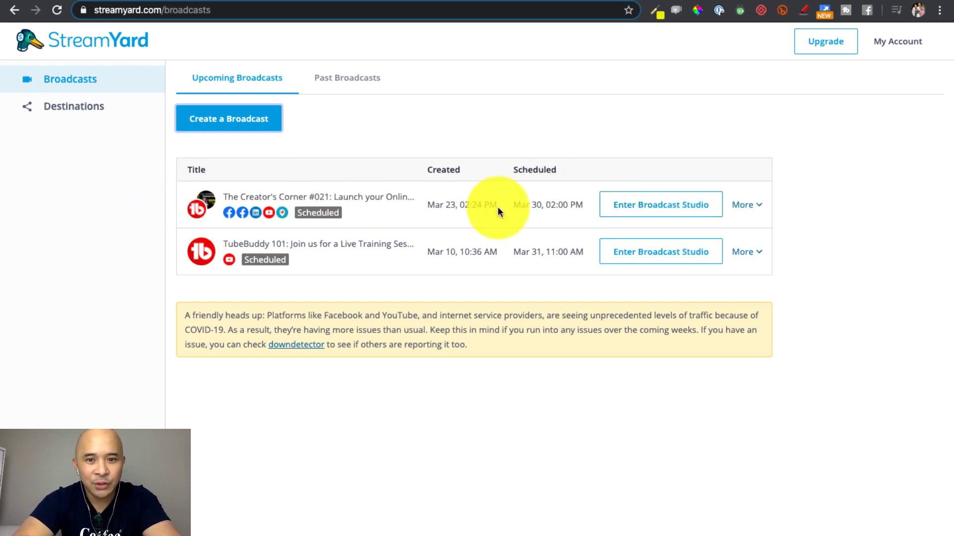
Step: Open The Creator's Corner #021 studio check page, select the display name, and enter the studio
left_click(659, 213)
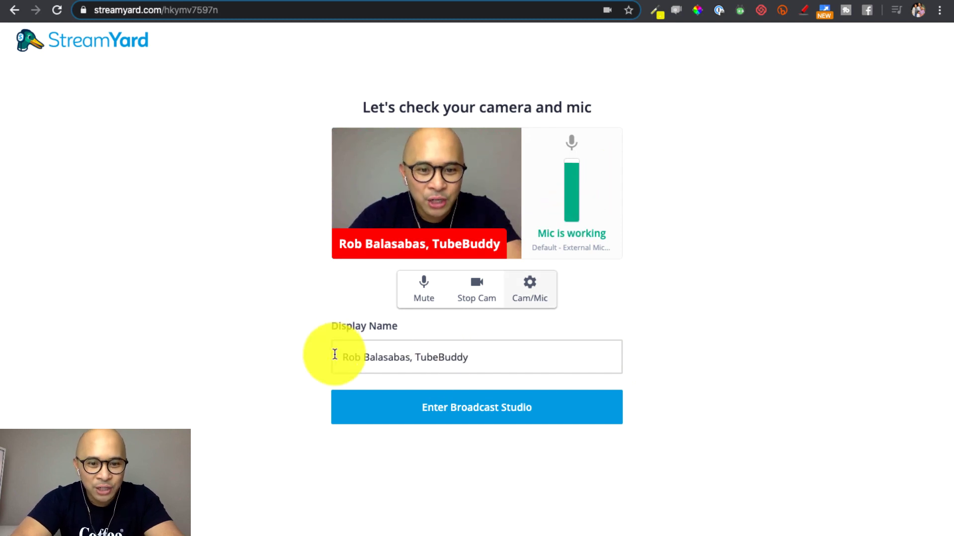
left_click(341, 362)
key("super+a")
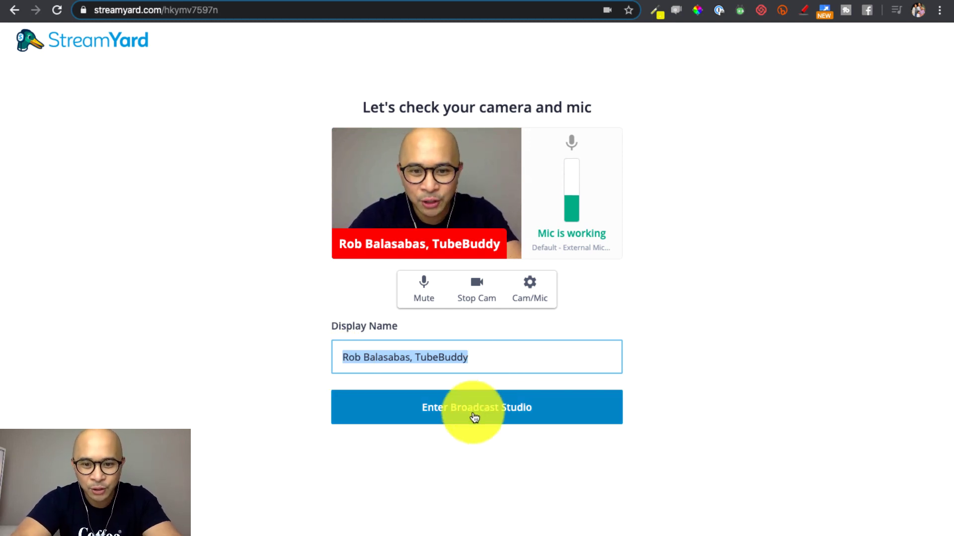
left_click(473, 416)
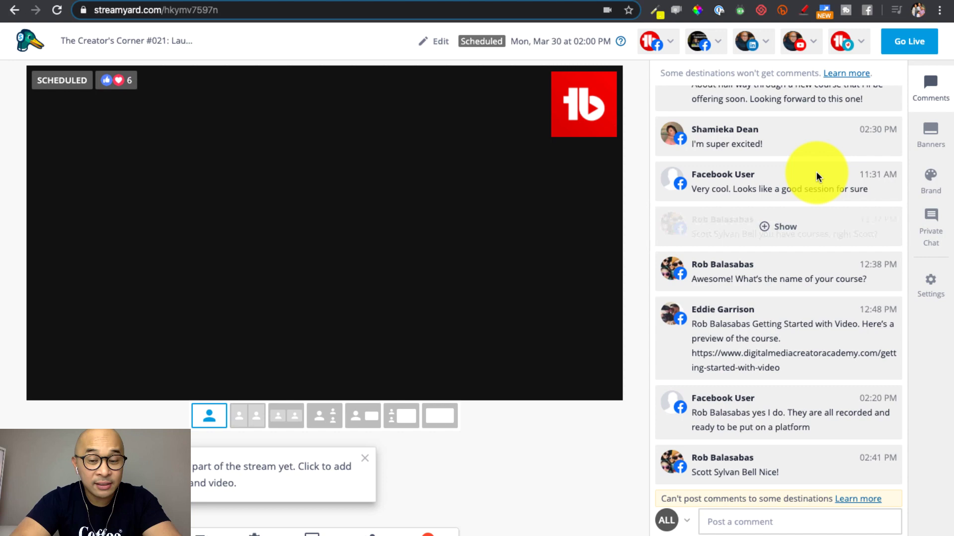
Step: Scroll through the studio's Comments panel and show the Brand settings in the sidebar
scroll(815, 226, "up", 1)
scroll(815, 226, "up", 5)
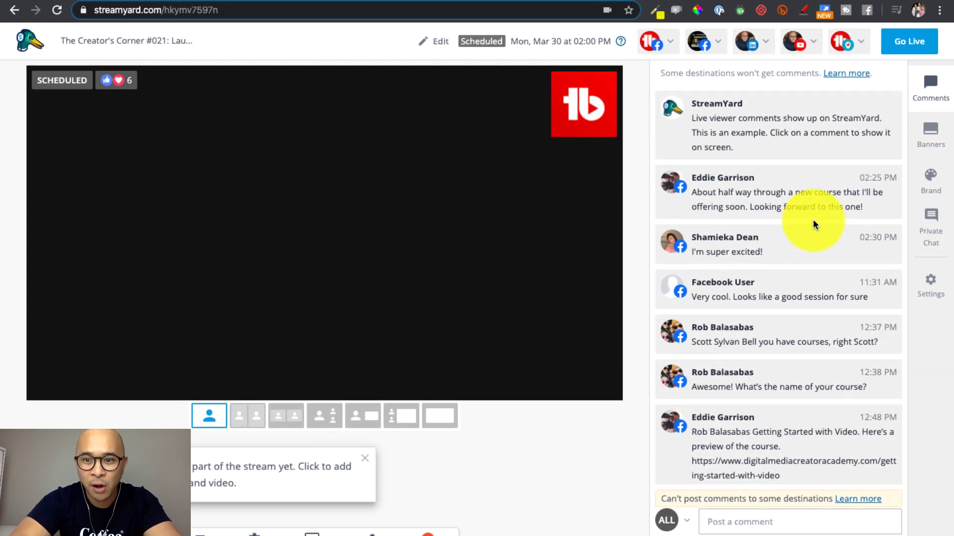
scroll(815, 226, "down", 3)
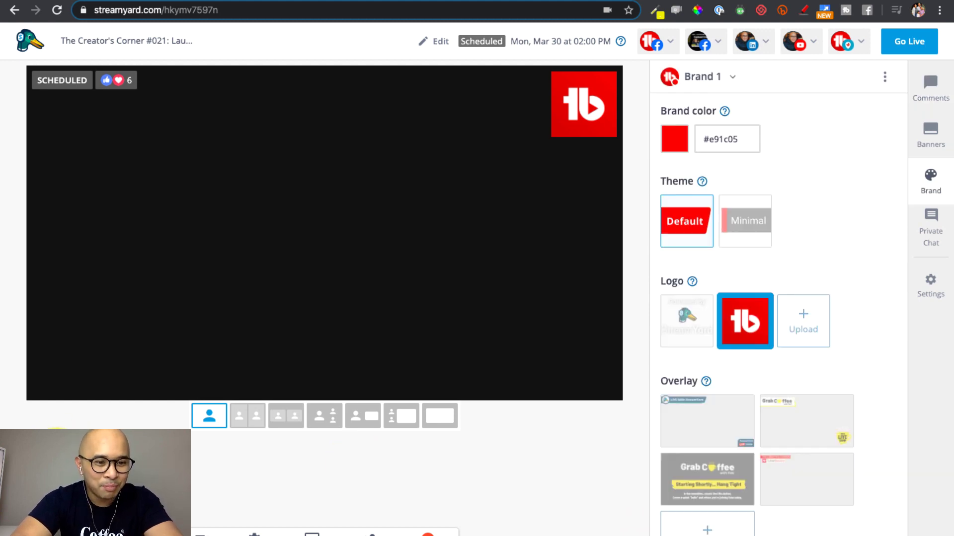
left_click(62, 440)
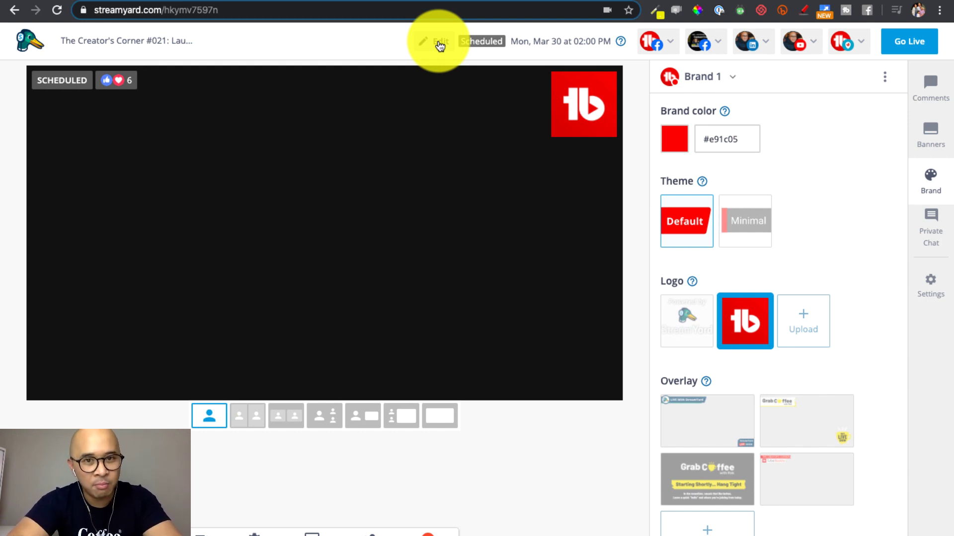
left_click(440, 45)
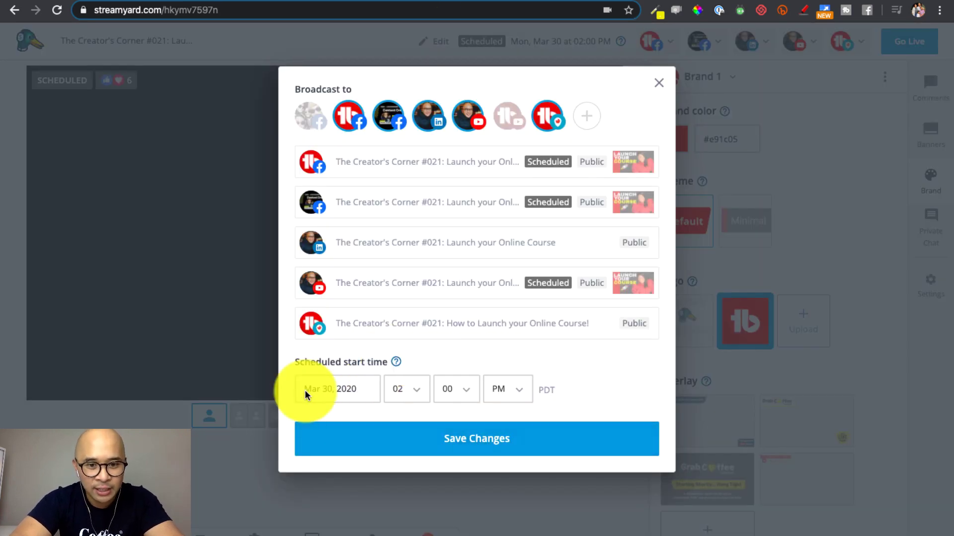
left_click(405, 389)
left_click(600, 372)
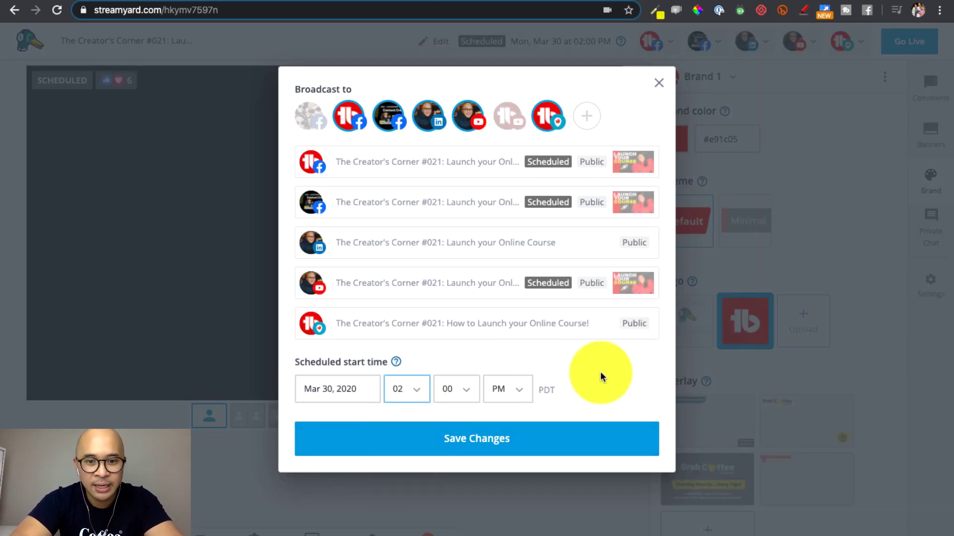
left_click(552, 425)
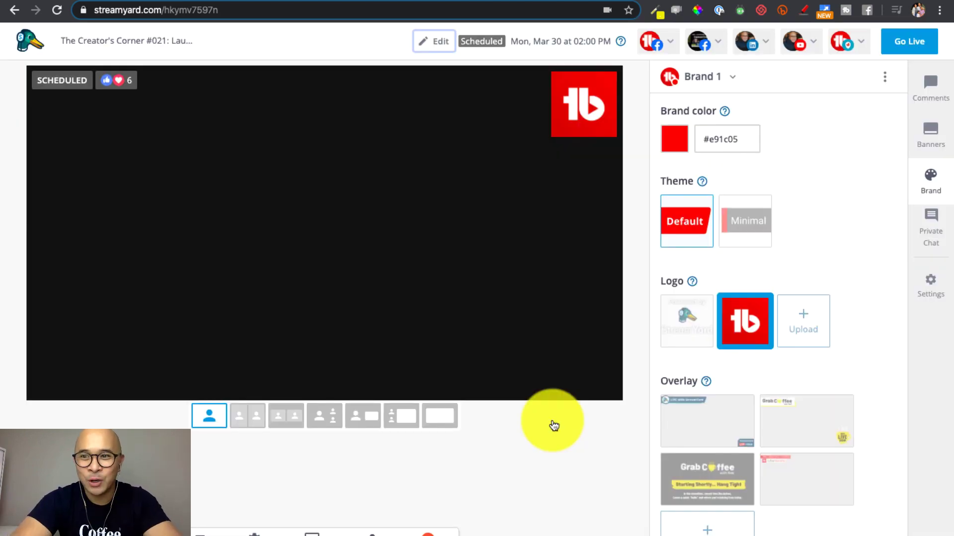